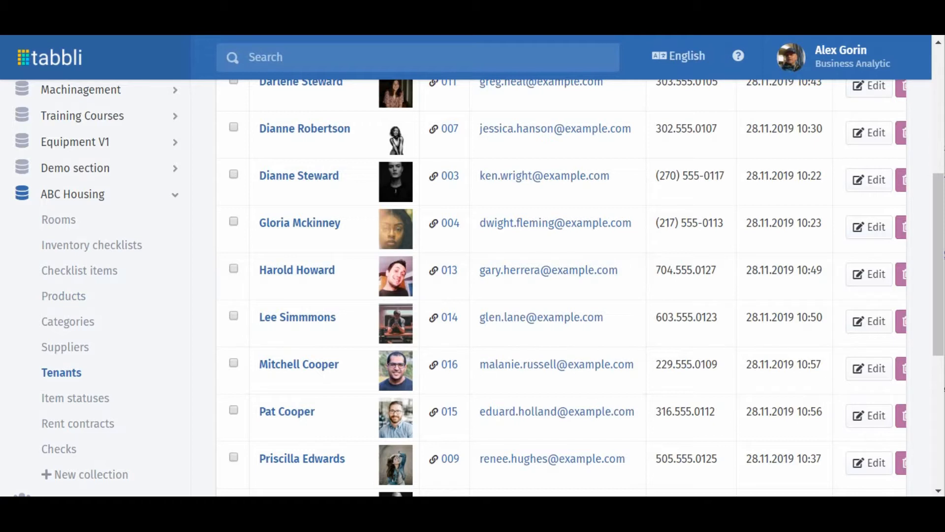
# Open the Room Check-in/Check-out list among the ABC Housing inventory checklists and review its checklist items.
pyautogui.click(72, 246)
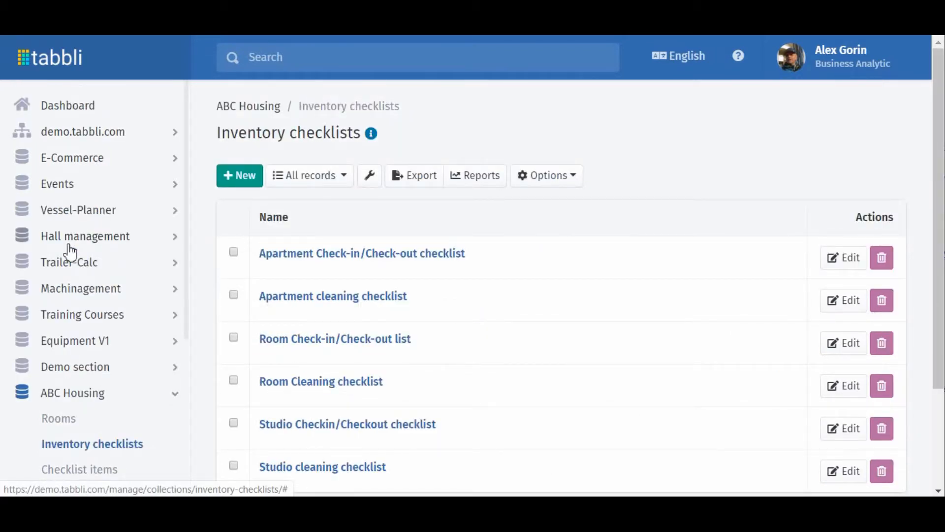
pyautogui.click(325, 345)
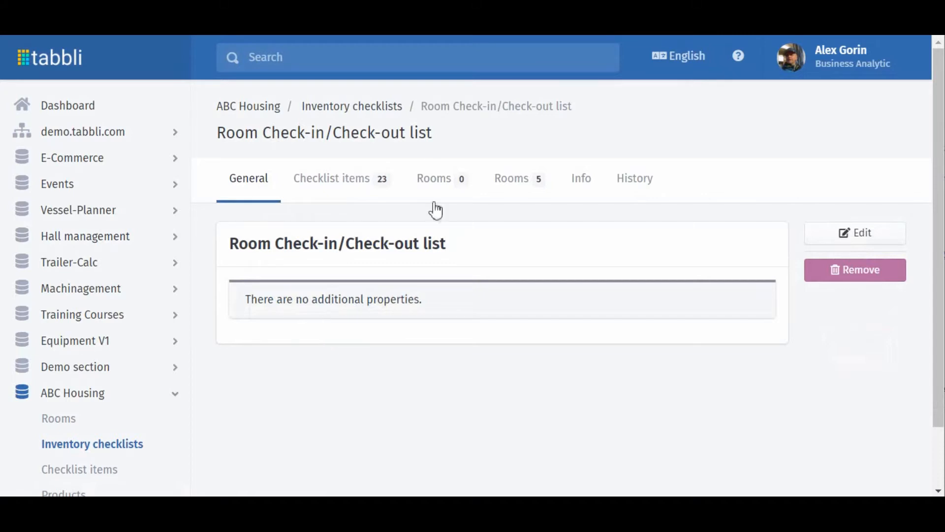
pyautogui.click(359, 182)
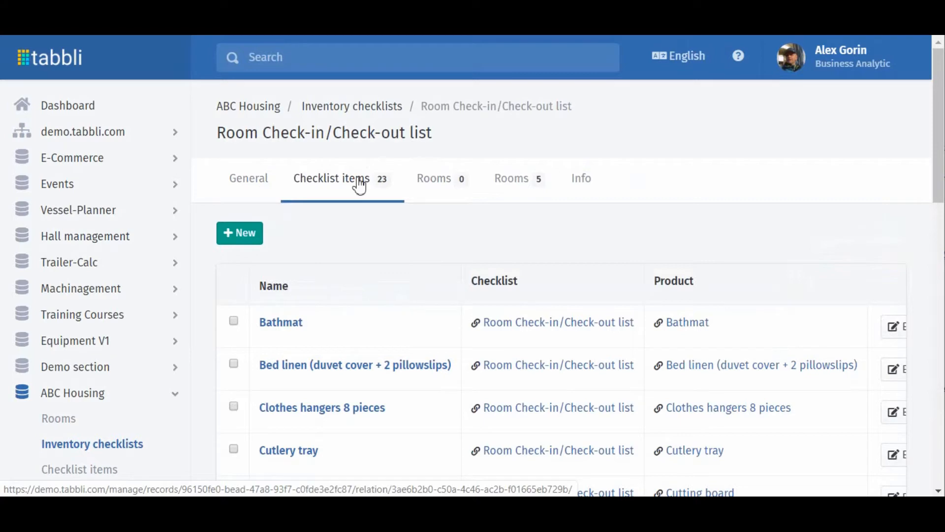
pyautogui.scroll(-5, 528, 274)
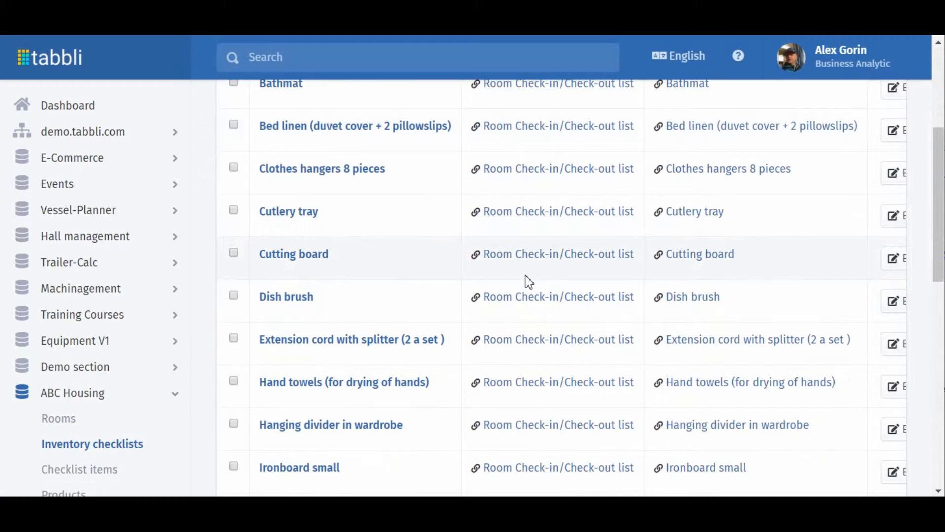
pyautogui.scroll(5, 335, 257)
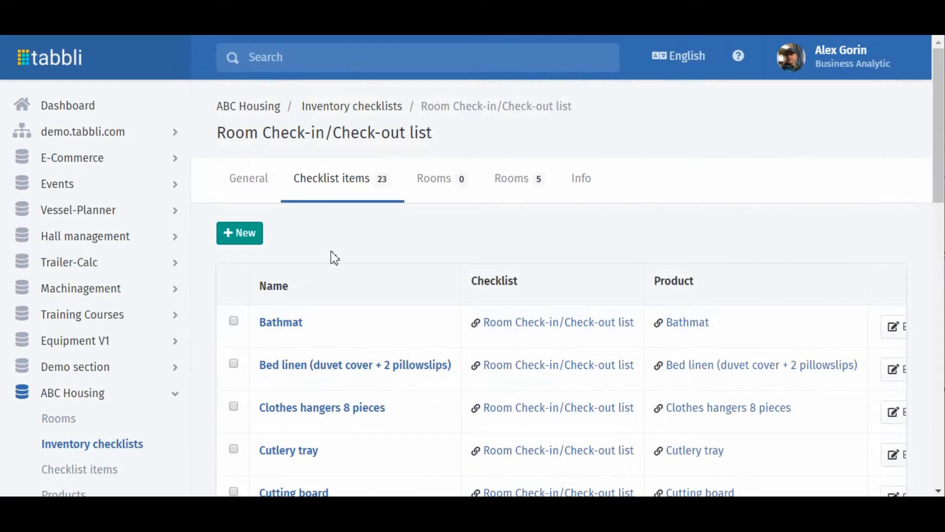
# Review the checklist items of the Room Cleaning checklist and return to the inventory checklists overview.
pyautogui.click(106, 446)
pyautogui.click(283, 384)
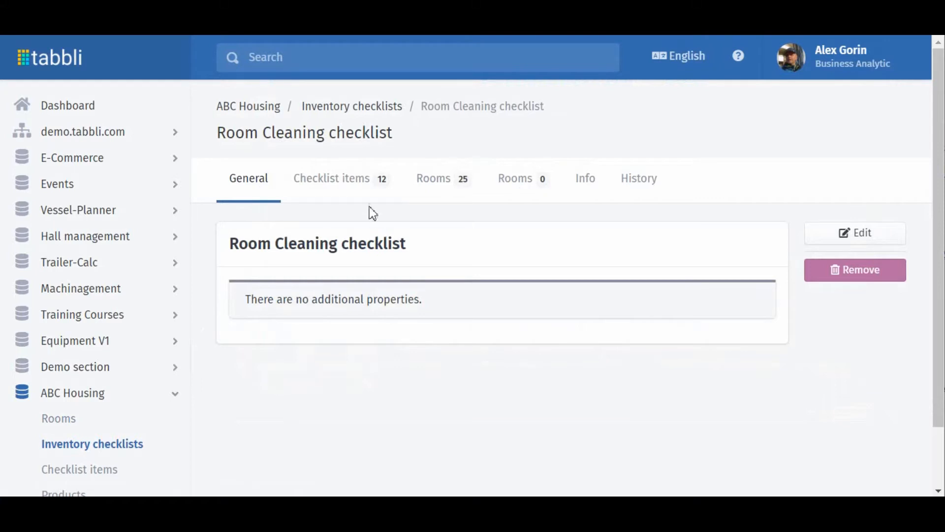
pyautogui.click(346, 184)
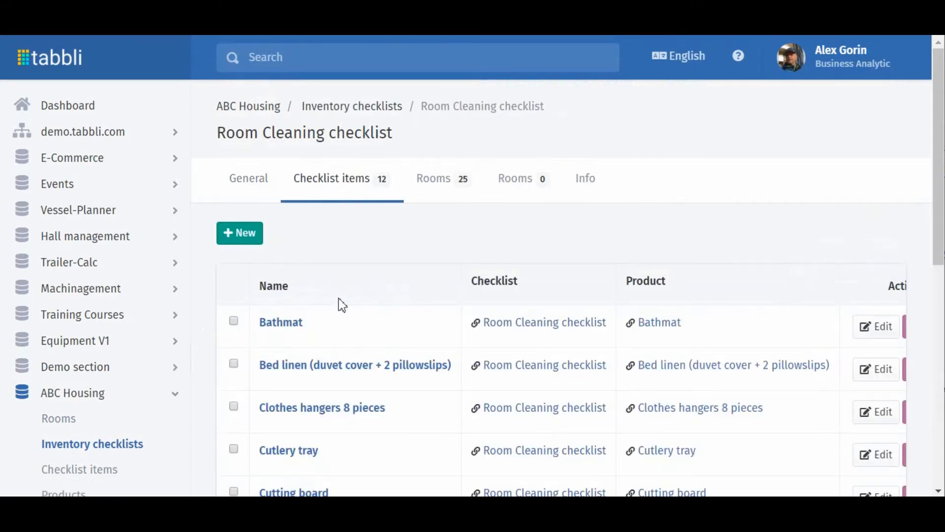
pyautogui.scroll(-5, 389, 315)
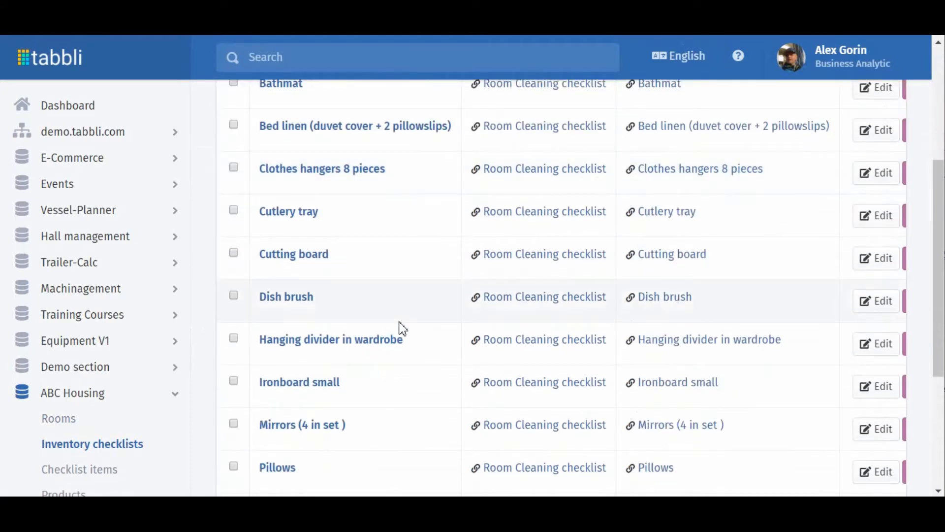
pyautogui.scroll(-5, 404, 329)
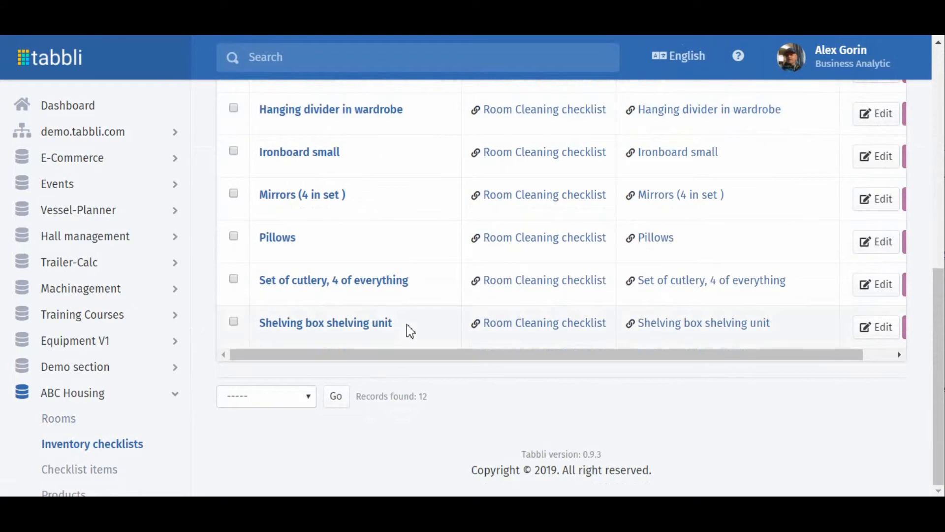
pyautogui.scroll(5, 409, 331)
pyautogui.click(93, 445)
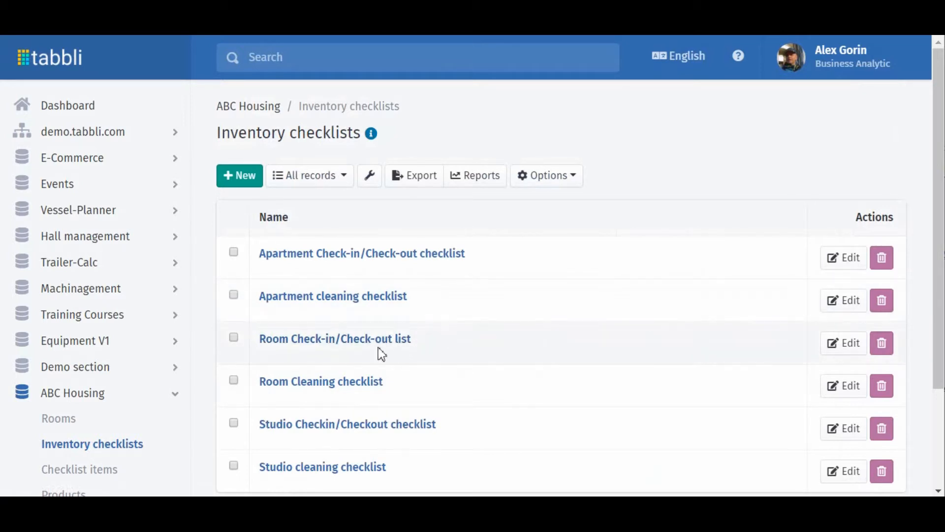
# Open the Check-in 13-12-2019 record in the ABC Housing Checks collection and go back to the collection.
pyautogui.scroll(-4, 54, 428)
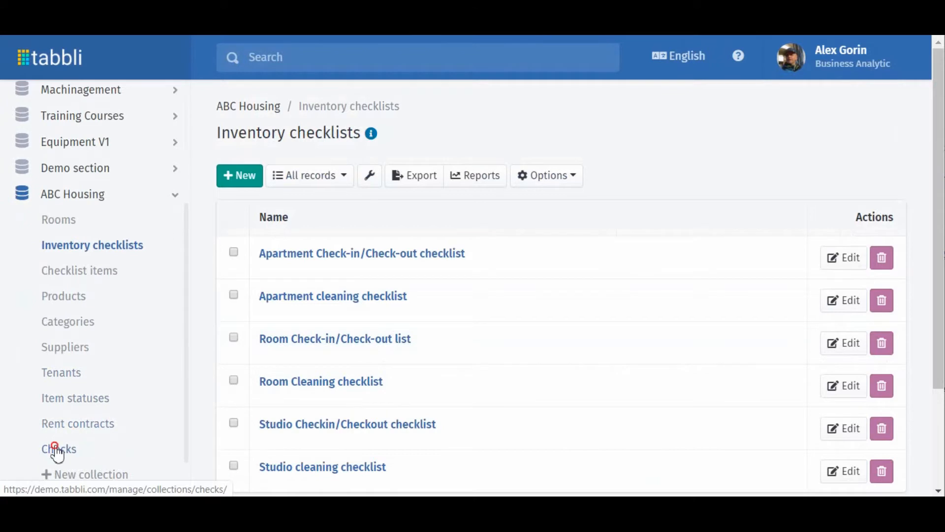
pyautogui.click(55, 448)
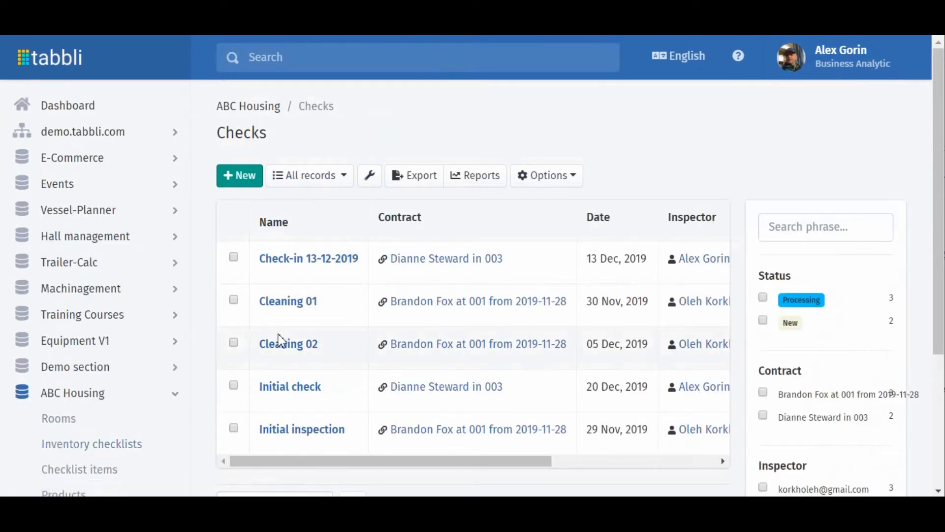
pyautogui.click(324, 261)
pyautogui.scroll(-4, 58, 443)
pyautogui.click(58, 454)
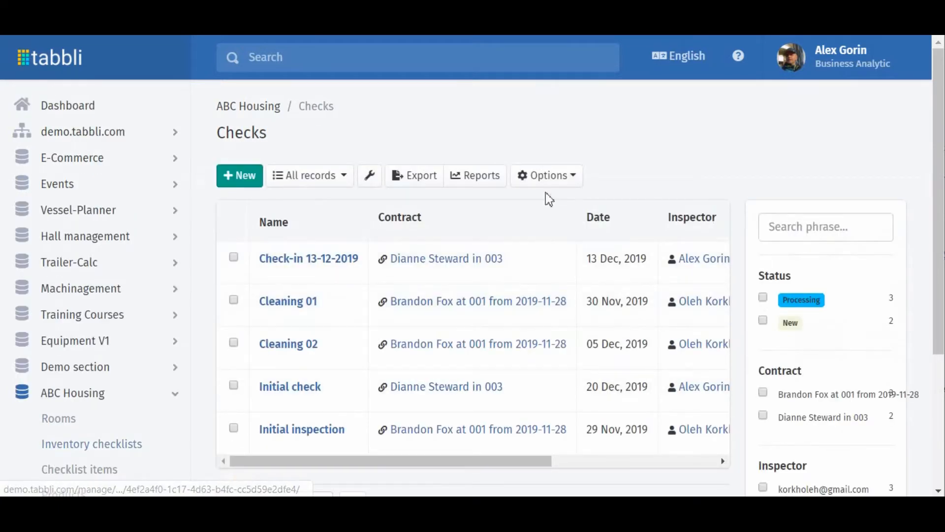
# Open the Email Notification automation scenario of Checks and open the Send email block from its diagram.
pyautogui.click(558, 176)
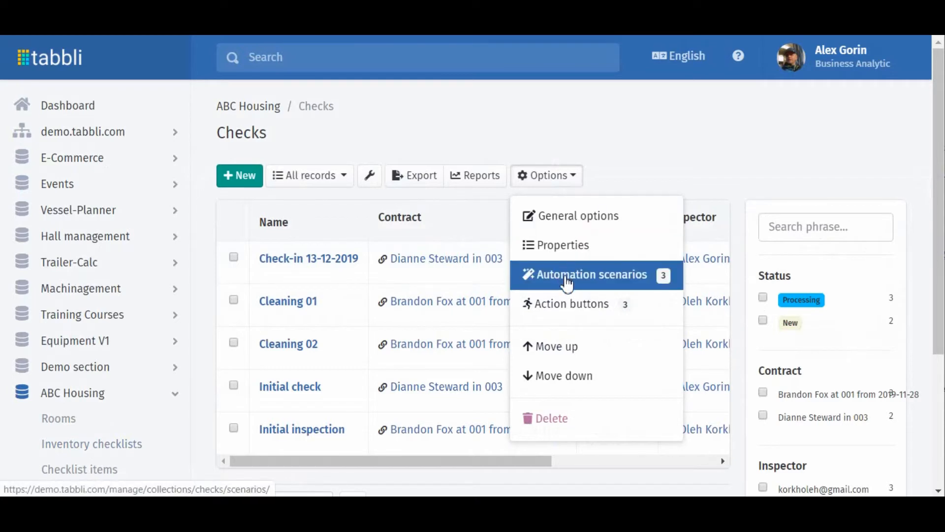
pyautogui.click(567, 284)
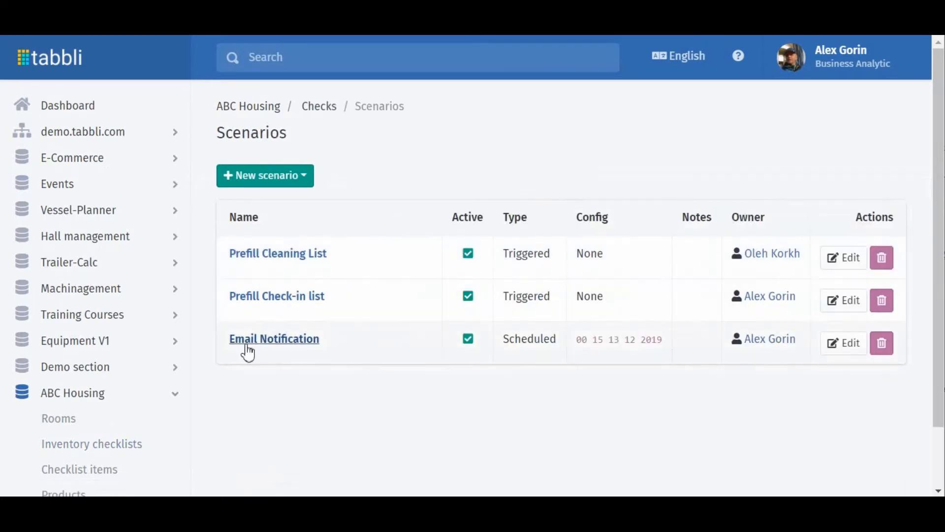
pyautogui.click(254, 339)
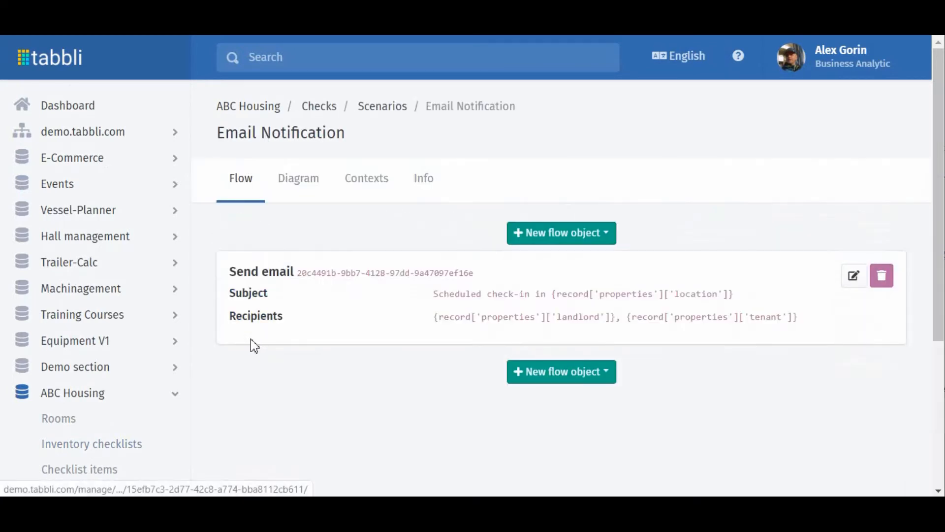
pyautogui.click(300, 186)
pyautogui.click(320, 338)
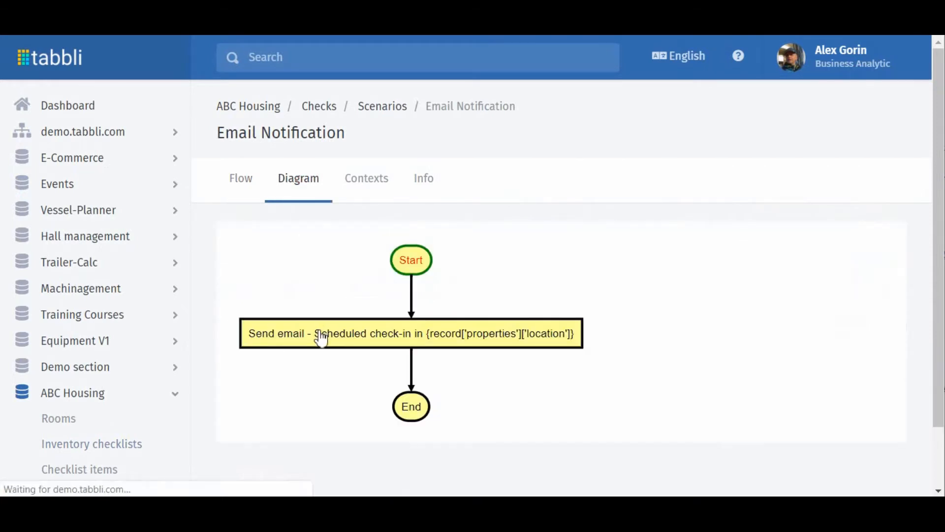
# Examine the landlord and tenant recipients and the location, date and inventory-list placeholders in the email notification.
pyautogui.doubleClick(378, 215)
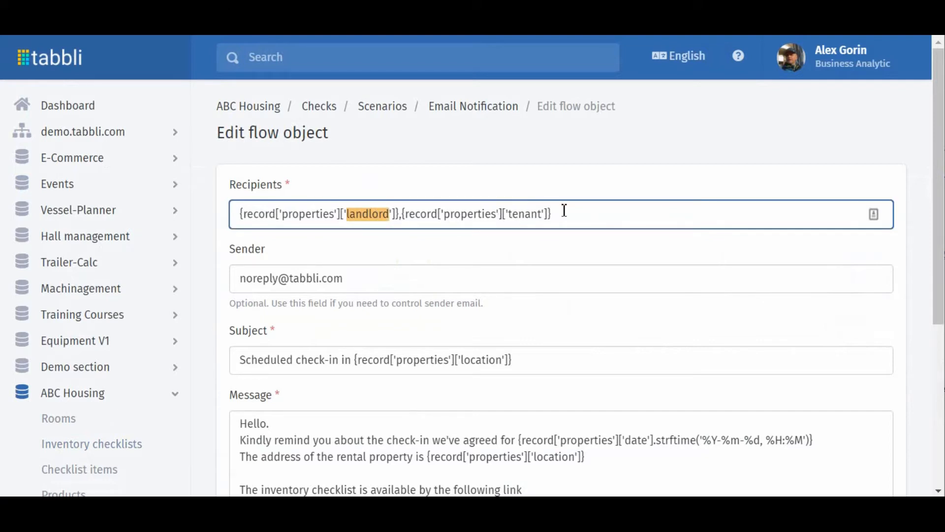
pyautogui.doubleClick(532, 215)
pyautogui.scroll(-2, 428, 276)
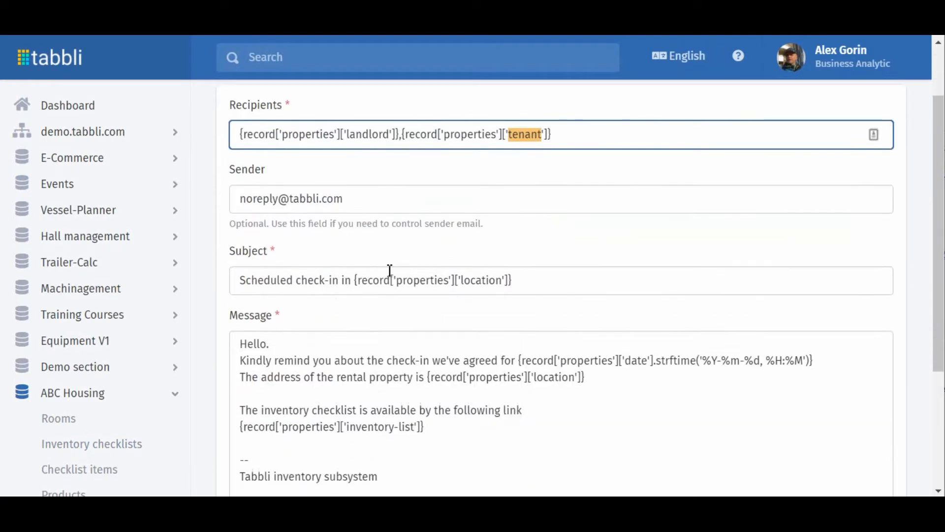
pyautogui.scroll(-2, 286, 335)
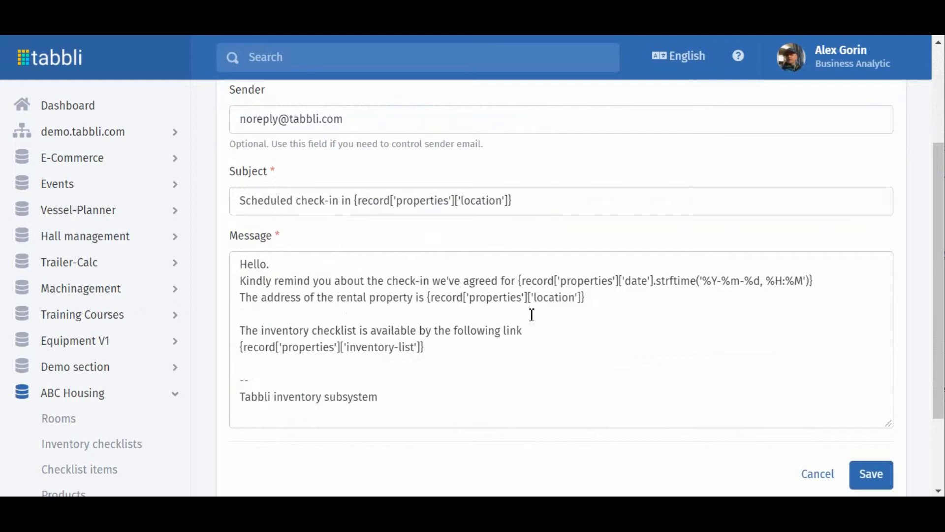
pyautogui.moveTo(586, 297); pyautogui.dragTo(432, 294)
pyautogui.moveTo(815, 281); pyautogui.dragTo(520, 275)
pyautogui.moveTo(424, 348); pyautogui.dragTo(242, 348)
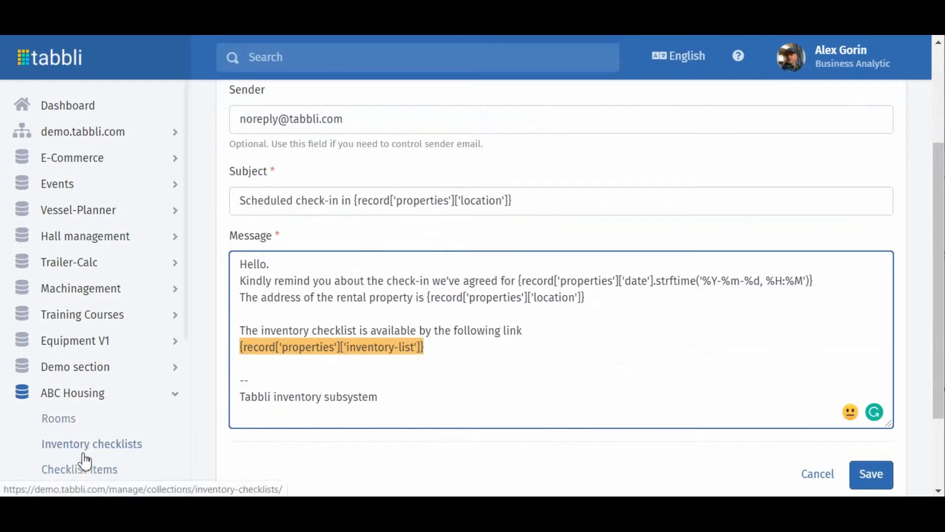
# Open the Check-in 13-12-2019 check and run its Check-in list action to prefill the item statuses.
pyautogui.scroll(-2, 86, 445)
pyautogui.scroll(-2, 82, 446)
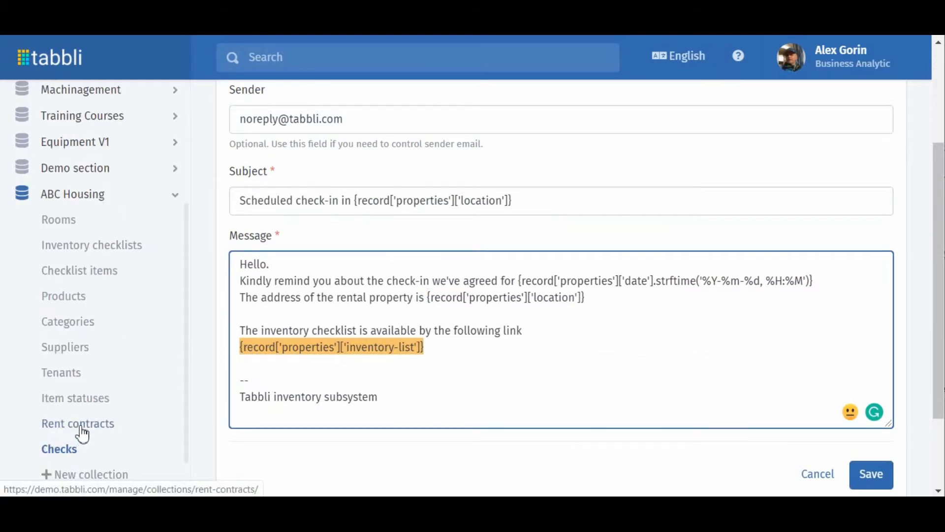
pyautogui.click(71, 450)
pyautogui.click(311, 260)
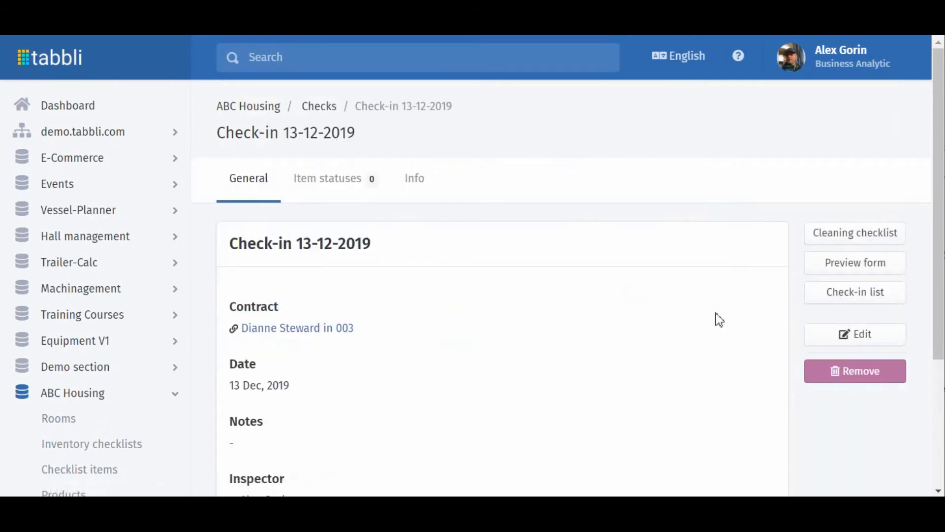
pyautogui.click(838, 299)
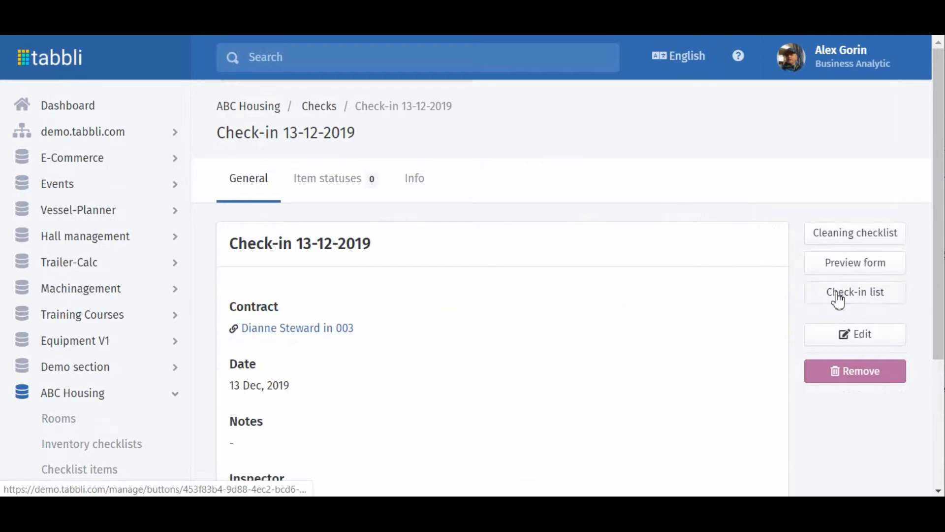
# Refresh and review the item statuses generated for the Check-in 13-12-2019 check.
pyautogui.click(323, 186)
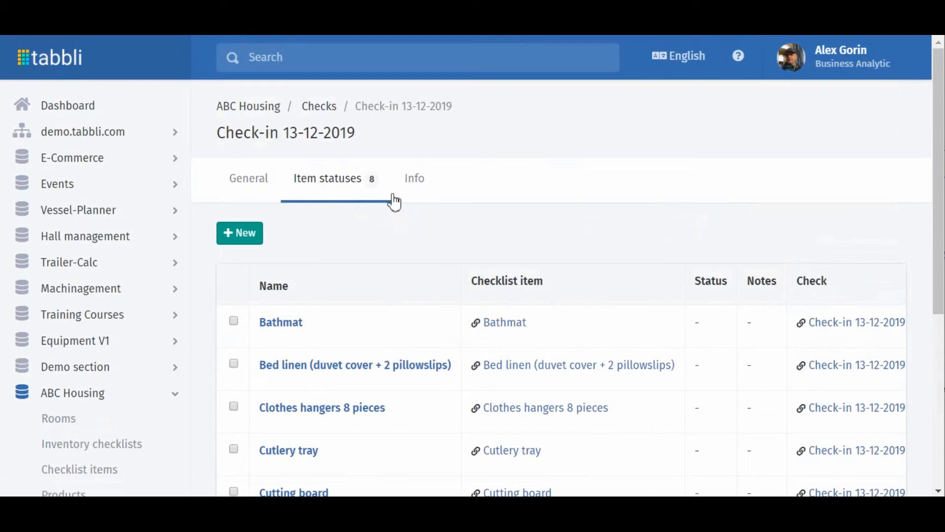
pyautogui.click(259, 188)
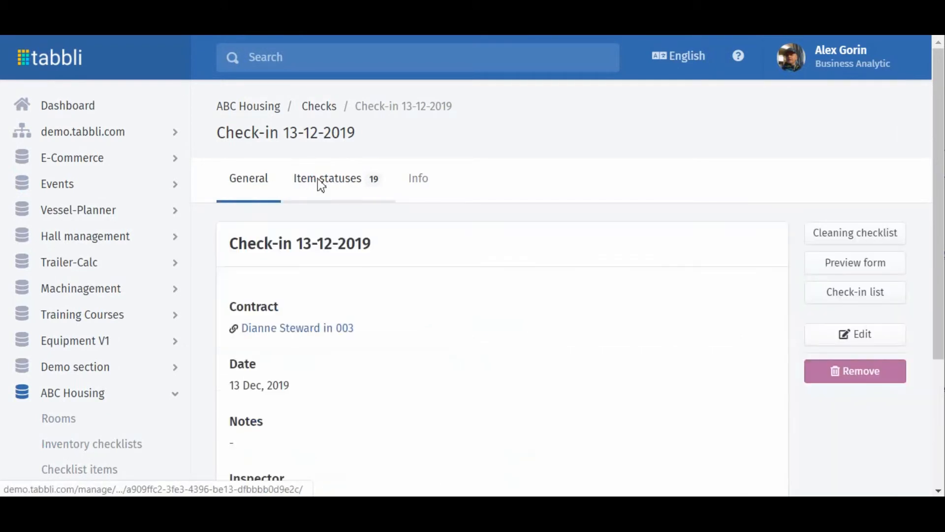
pyautogui.click(319, 186)
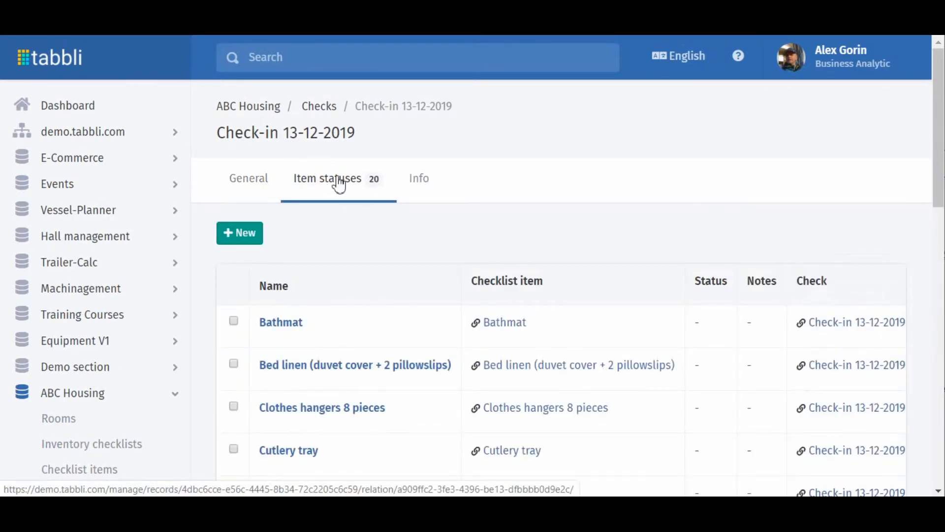
pyautogui.click(249, 184)
pyautogui.click(346, 188)
pyautogui.scroll(-3, 417, 261)
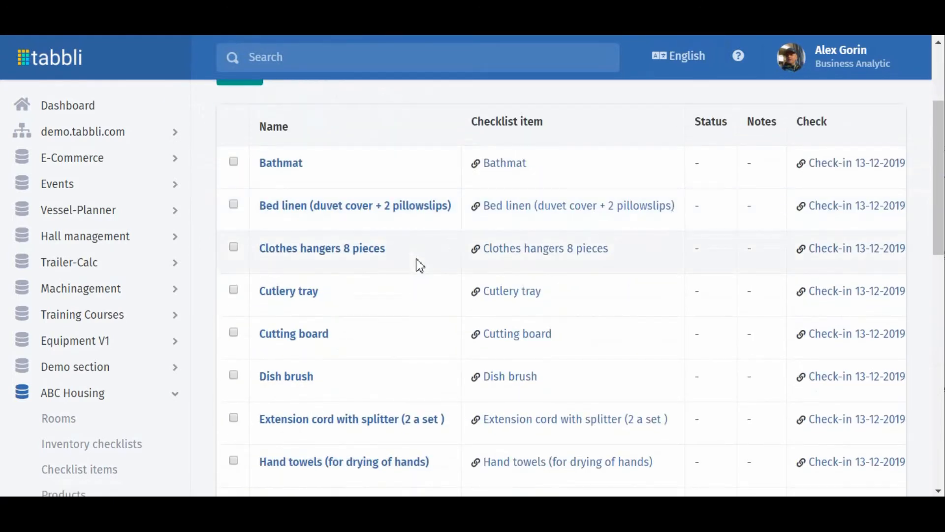
pyautogui.scroll(-3, 419, 268)
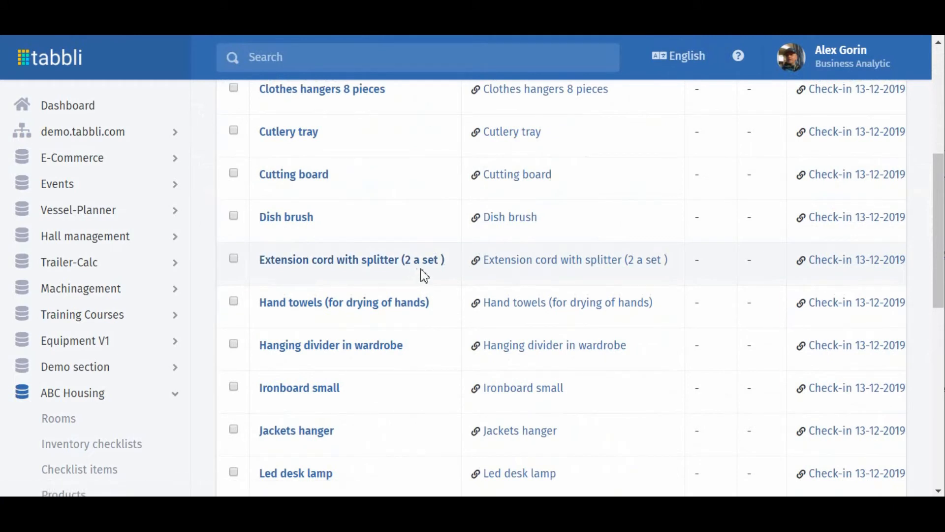
pyautogui.scroll(-5, 424, 276)
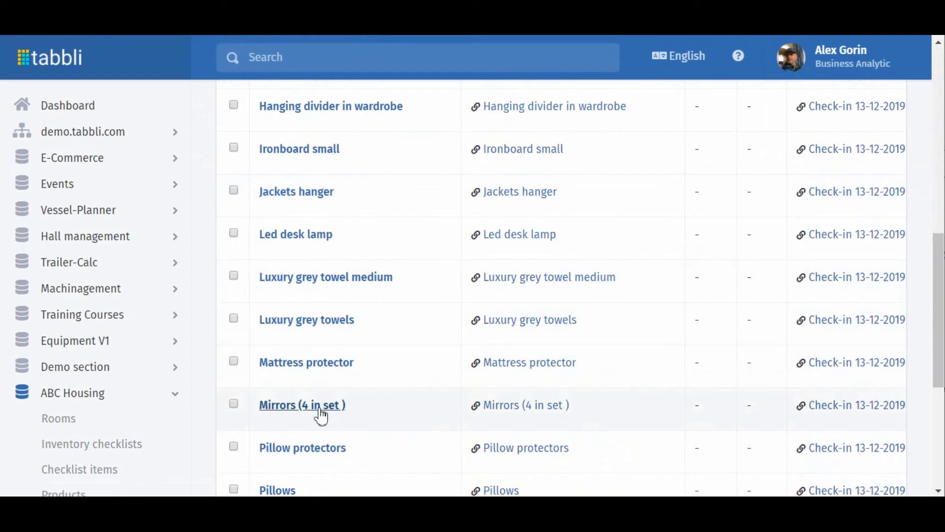
# Open the Mirrors (4 in set ) item status of the check-in for editing and set its status to Damaged.
pyautogui.click(292, 406)
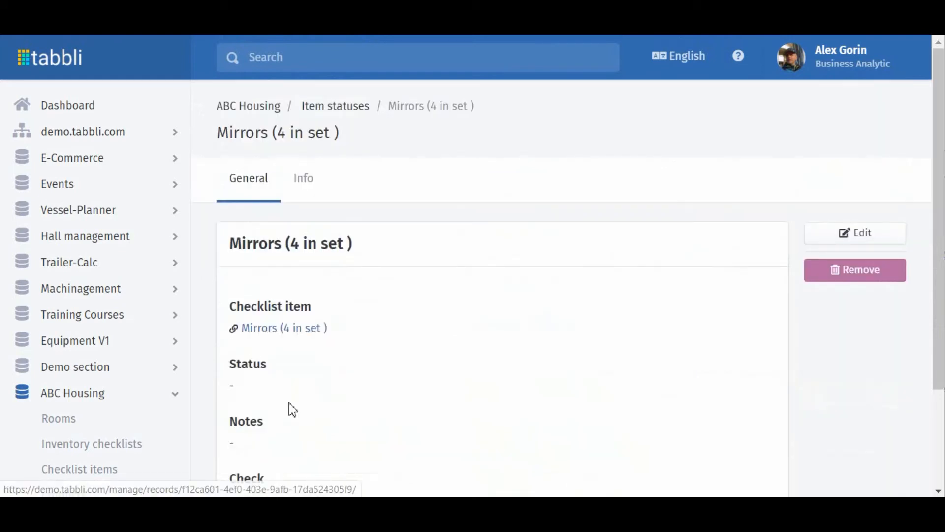
pyautogui.scroll(-2, 371, 276)
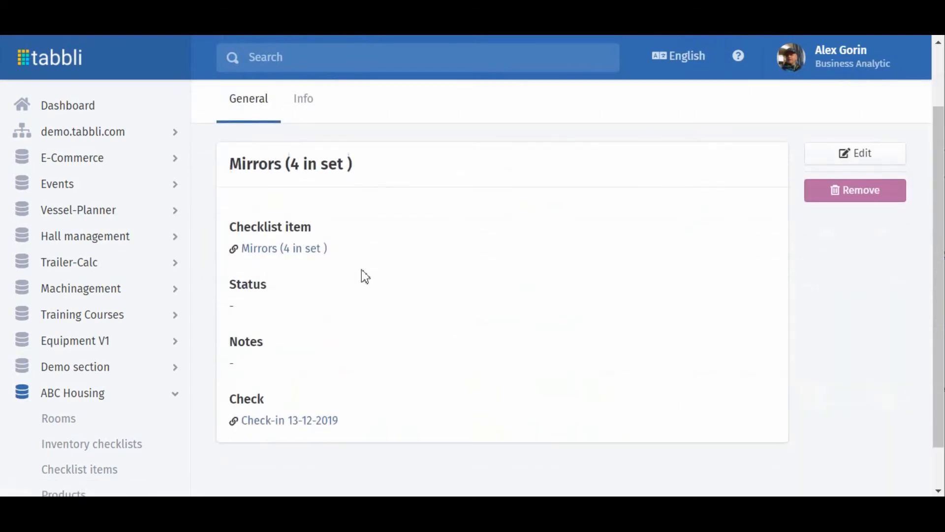
pyautogui.click(852, 162)
pyautogui.scroll(-3, 407, 255)
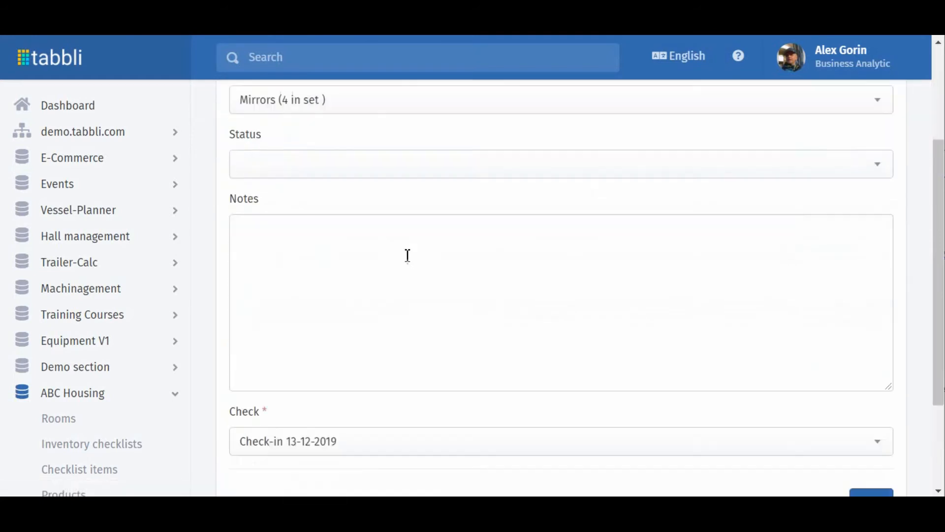
pyautogui.click(339, 172)
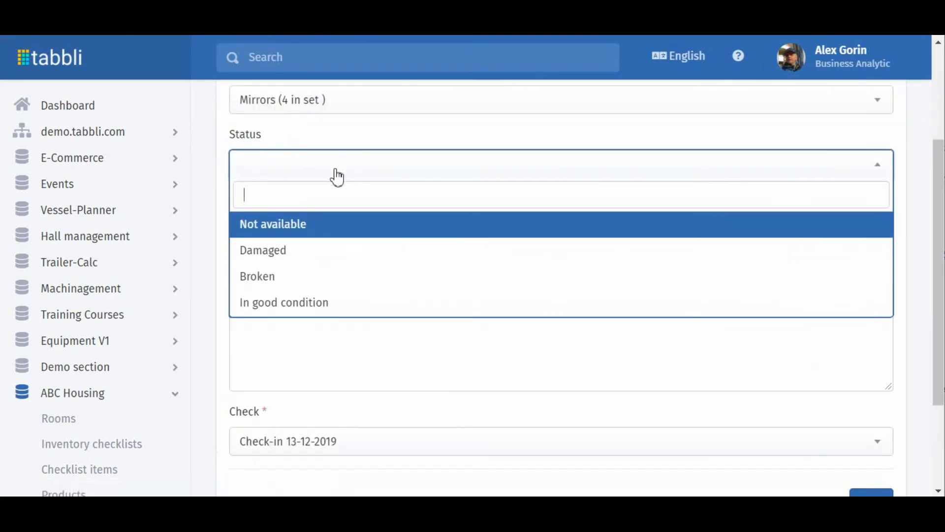
pyautogui.click(274, 251)
# Add the note "Two small scrapes" to the Mirrors item status and save the record.
pyautogui.click(279, 235)
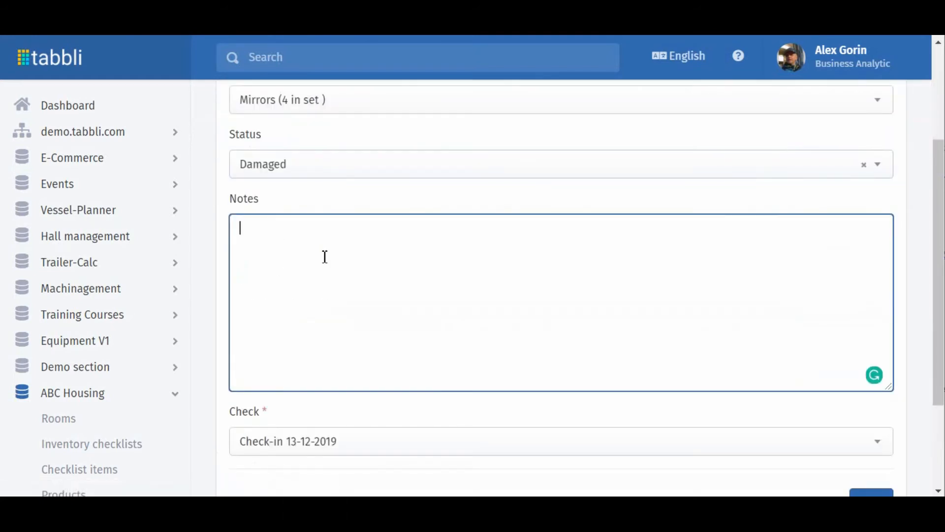
pyautogui.write('Two small scrapes')
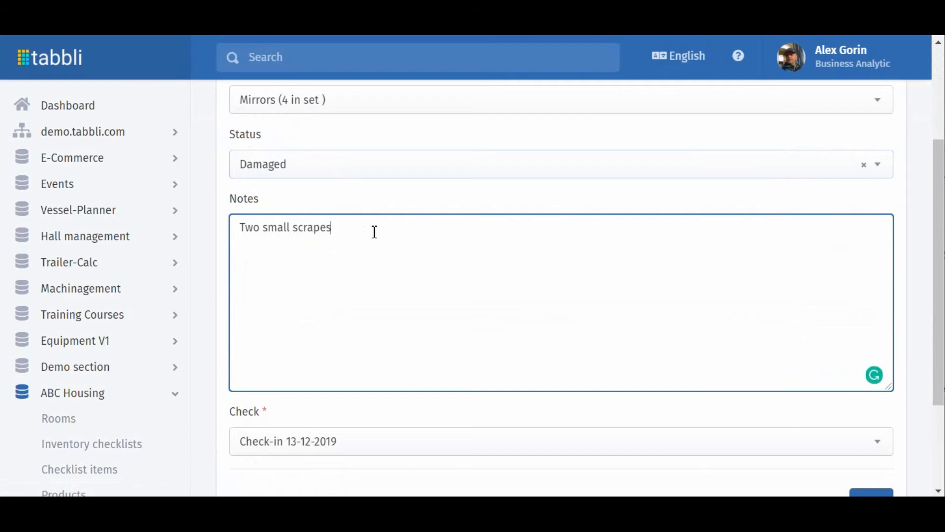
pyautogui.scroll(-3, 374, 232)
pyautogui.click(866, 367)
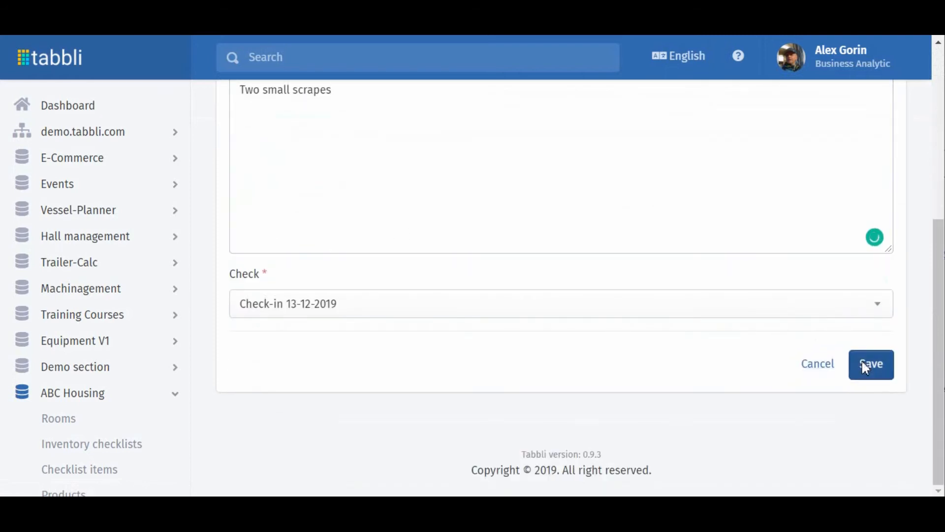
# Return to the Check-in 13-12-2019 check and review the statuses and notes in its item list.
pyautogui.click(351, 105)
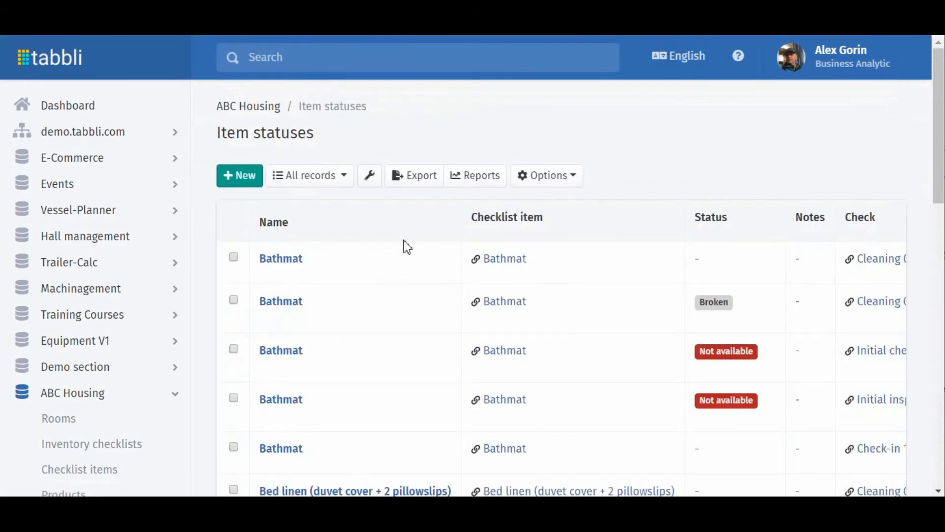
pyautogui.scroll(-3, 404, 243)
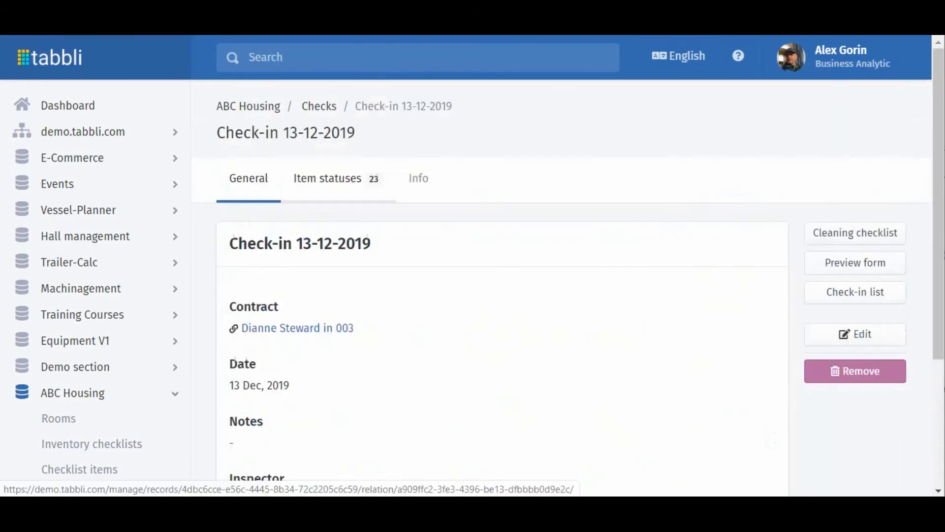
pyautogui.click(317, 181)
pyautogui.click(420, 187)
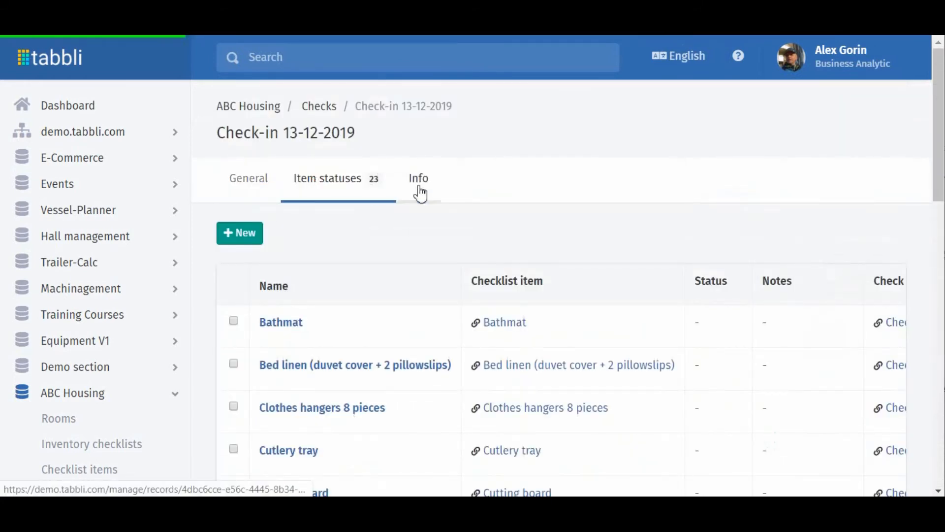
pyautogui.scroll(-2, 568, 234)
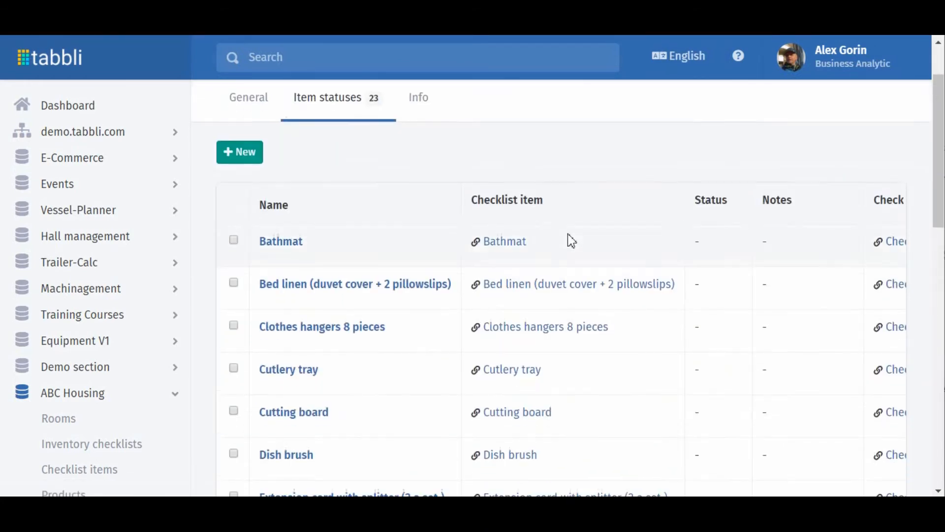
pyautogui.scroll(-2, 569, 233)
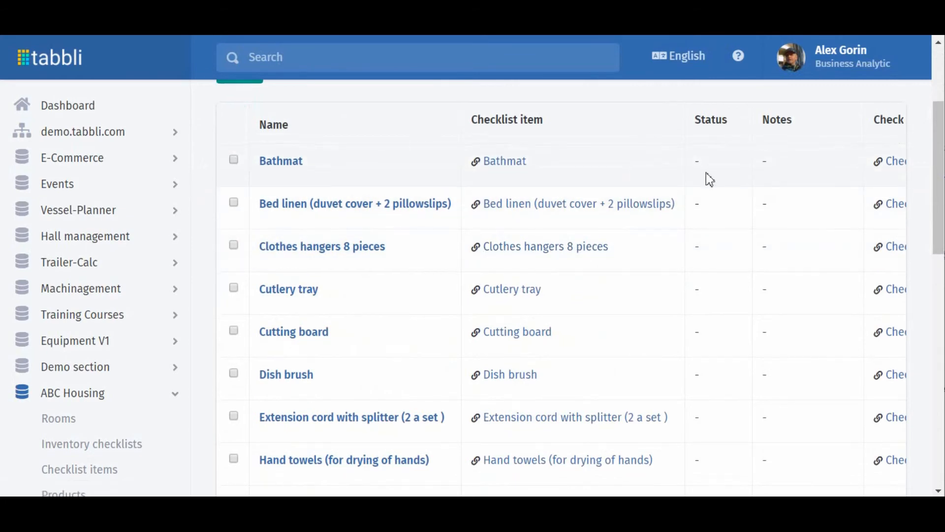
pyautogui.scroll(-13, 710, 180)
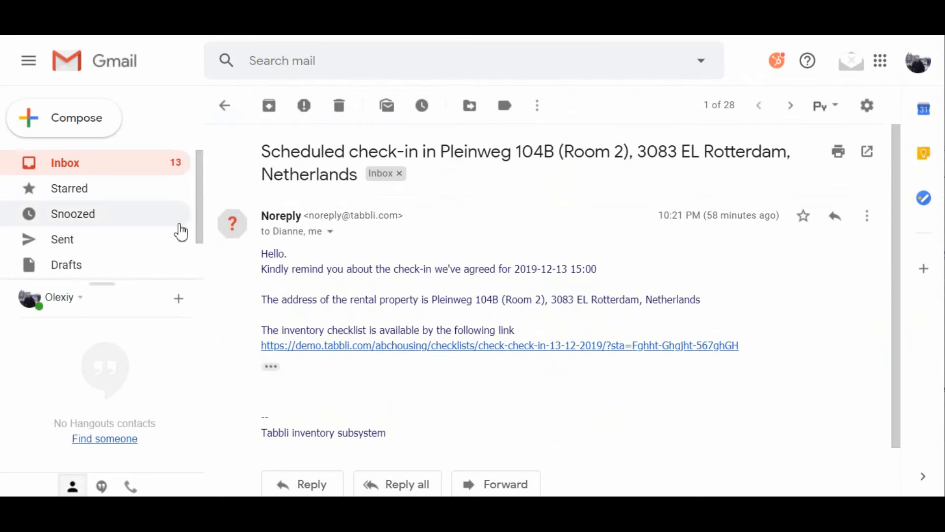
# In Gmail, examine the property address and check-in date of the scheduled check-in email, and open its inventory checklist link.
pyautogui.moveTo(442, 152); pyautogui.dragTo(708, 153)
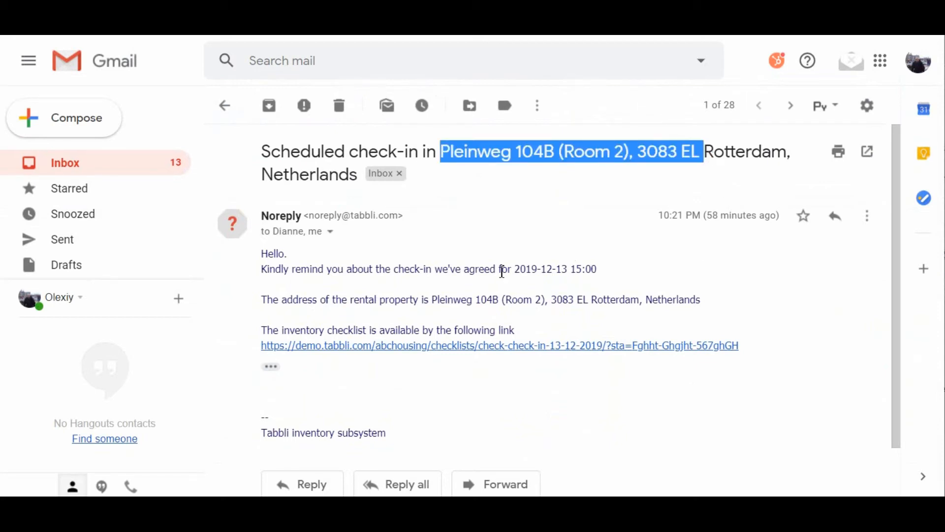
pyautogui.moveTo(700, 299); pyautogui.dragTo(432, 298)
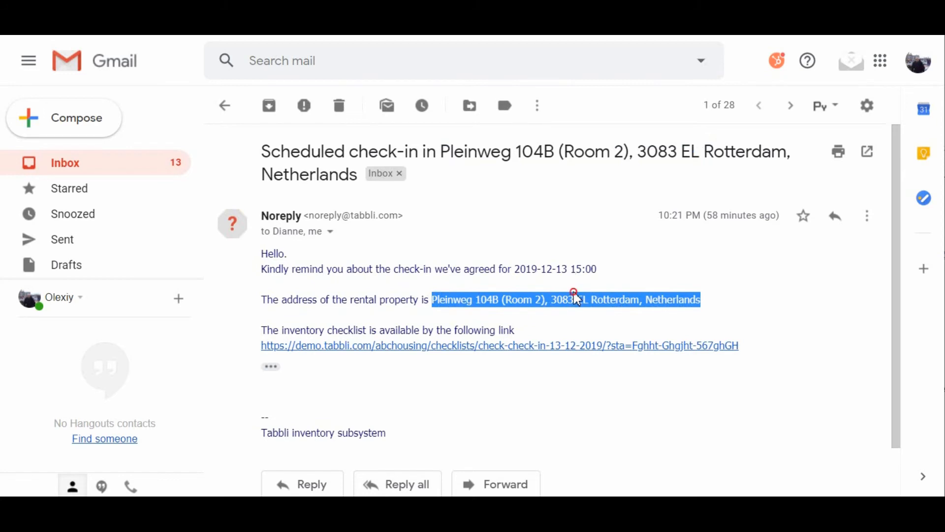
pyautogui.click(577, 299)
pyautogui.moveTo(606, 273); pyautogui.dragTo(518, 276)
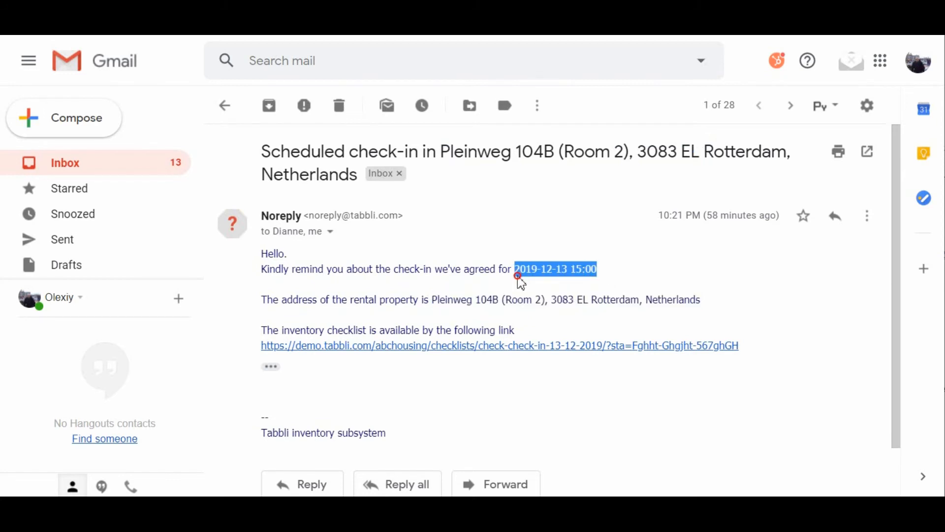
pyautogui.click(496, 348)
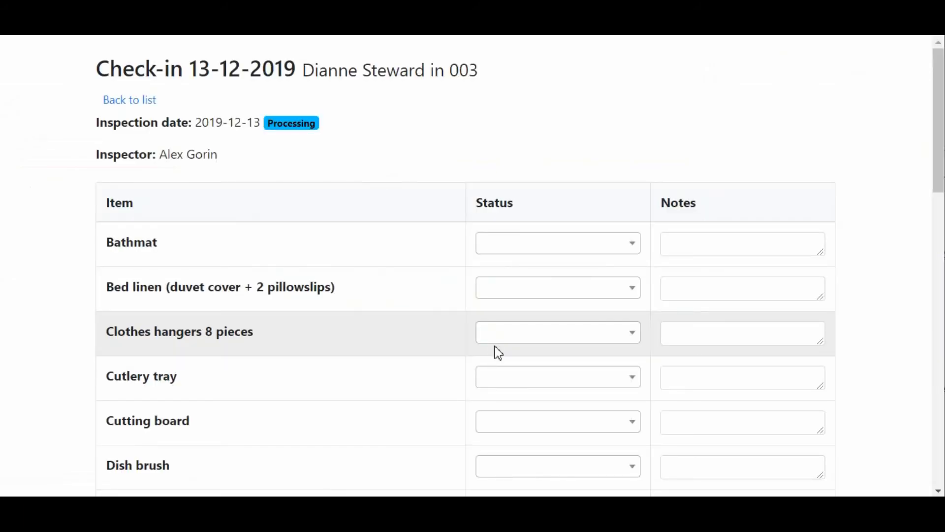
# Set the status of Bathmat and Bed linen (duvet cover + 2 pillowslips) to In good condition in the online checklist.
pyautogui.click(601, 251)
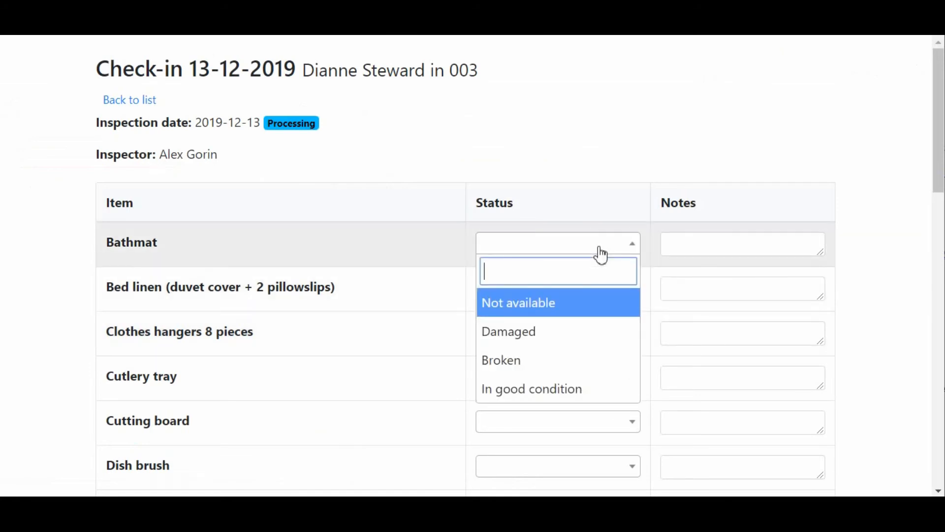
pyautogui.click(515, 389)
pyautogui.click(587, 298)
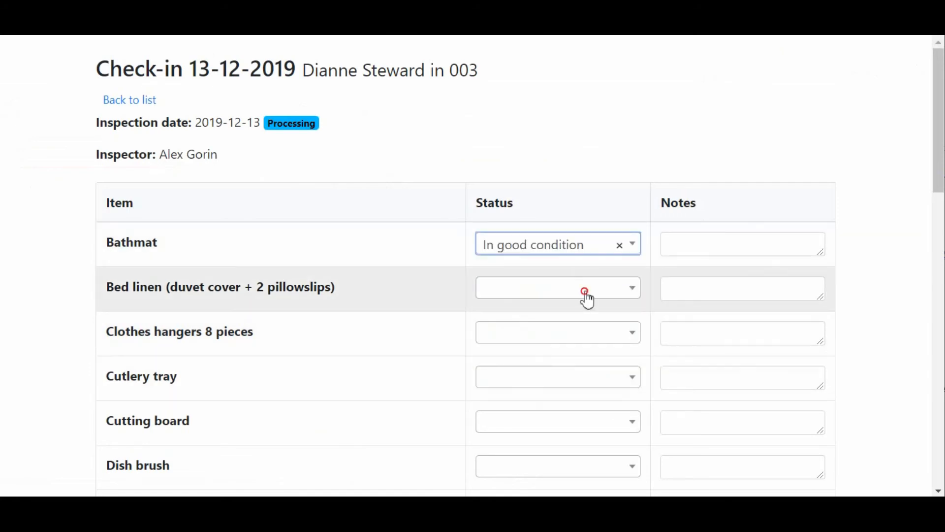
pyautogui.click(513, 436)
# Set Luxury grey towel medium, Luxury grey towels, Mattress protector and Pillow protectors to In good condition, leaving Mirrors as Damaged.
pyautogui.scroll(-8, 522, 416)
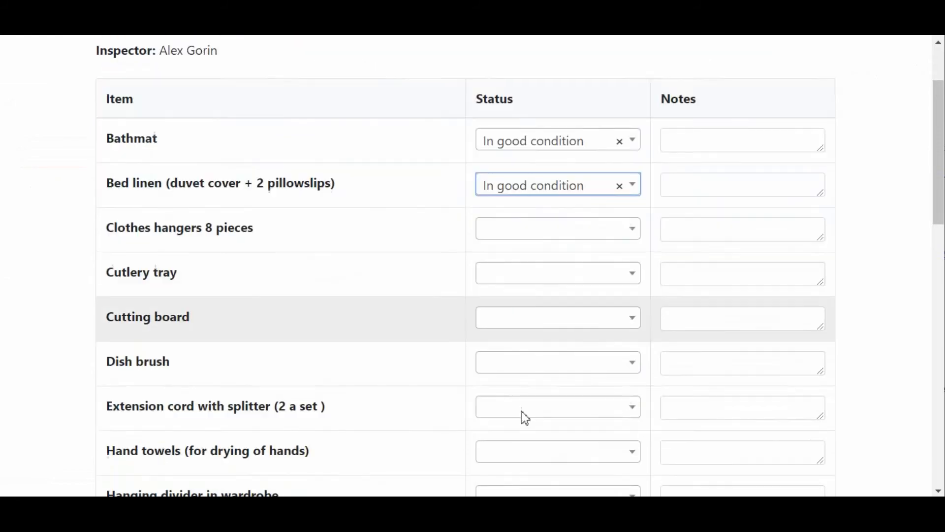
pyautogui.scroll(-5, 512, 404)
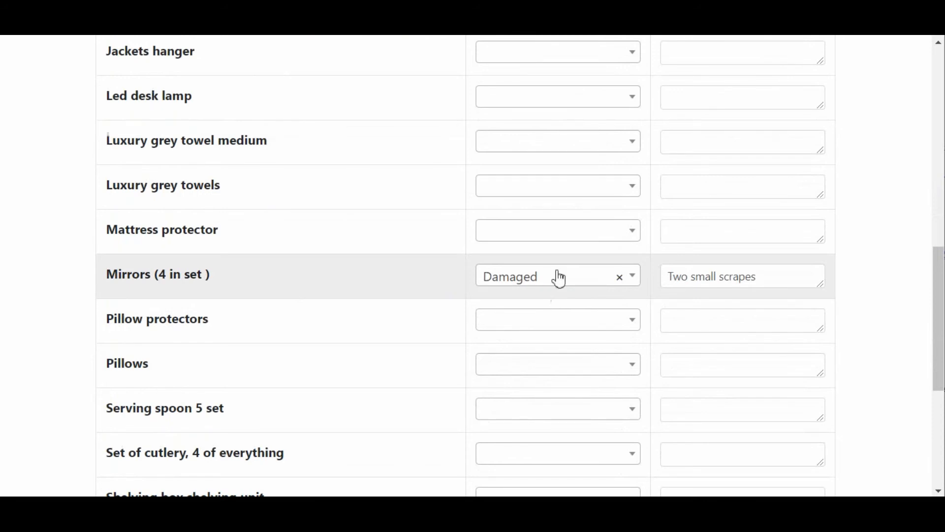
pyautogui.click(565, 234)
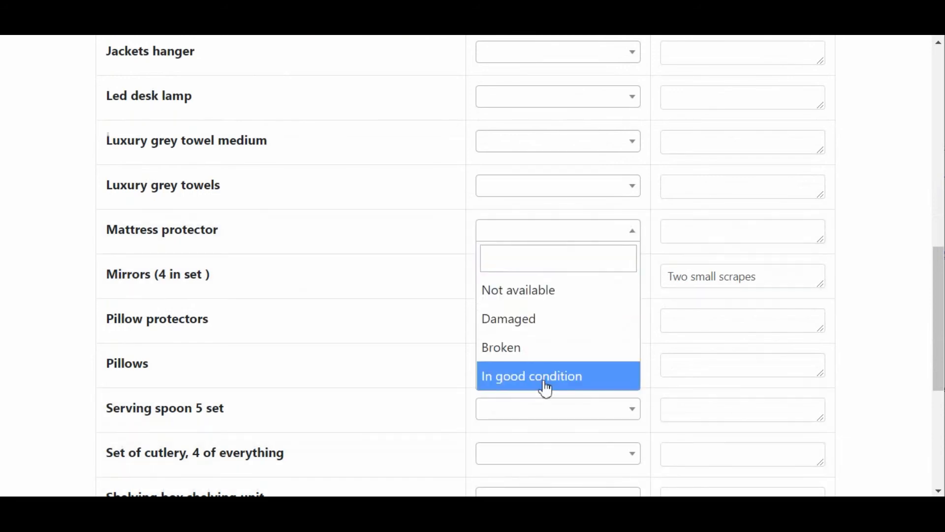
pyautogui.click(544, 387)
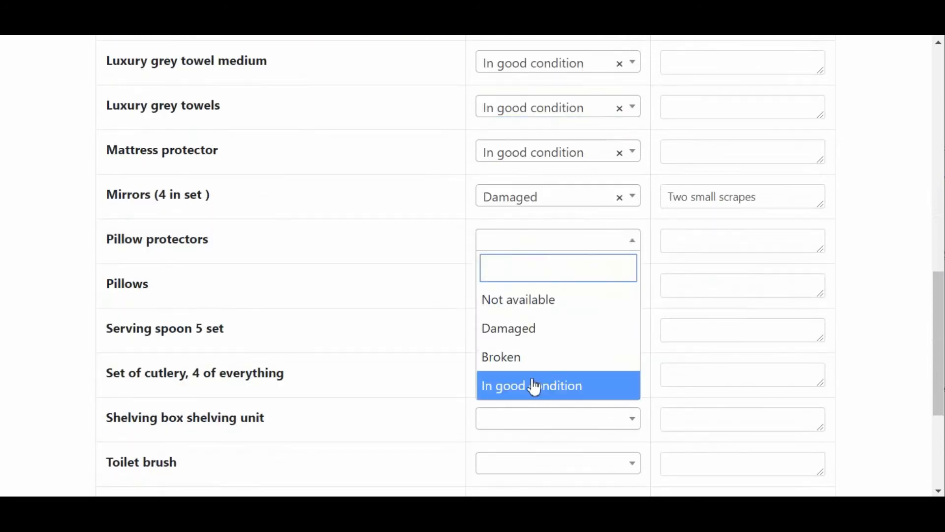
pyautogui.click(535, 387)
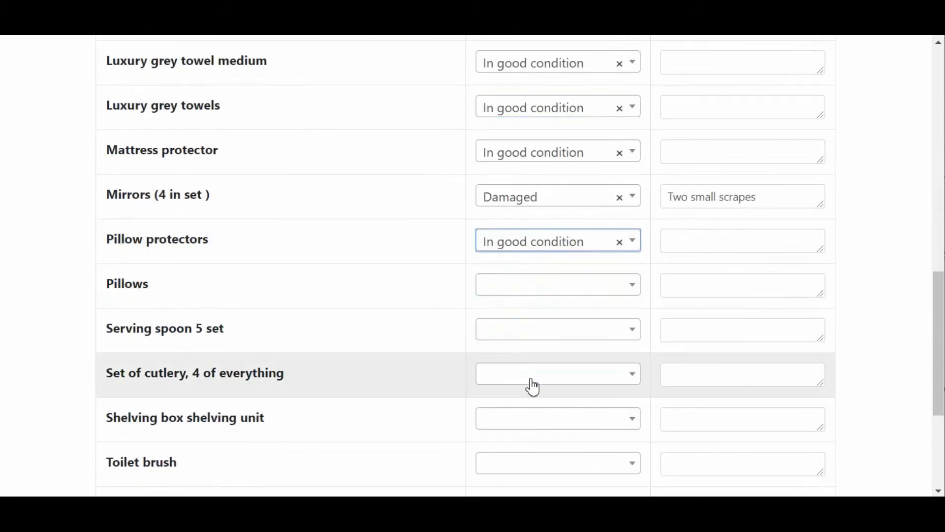
# Set all remaining items from Pillows to Towel hooks 3 pieces to In good condition and submit the checklist.
pyautogui.scroll(-2, 531, 339)
pyautogui.click(532, 210)
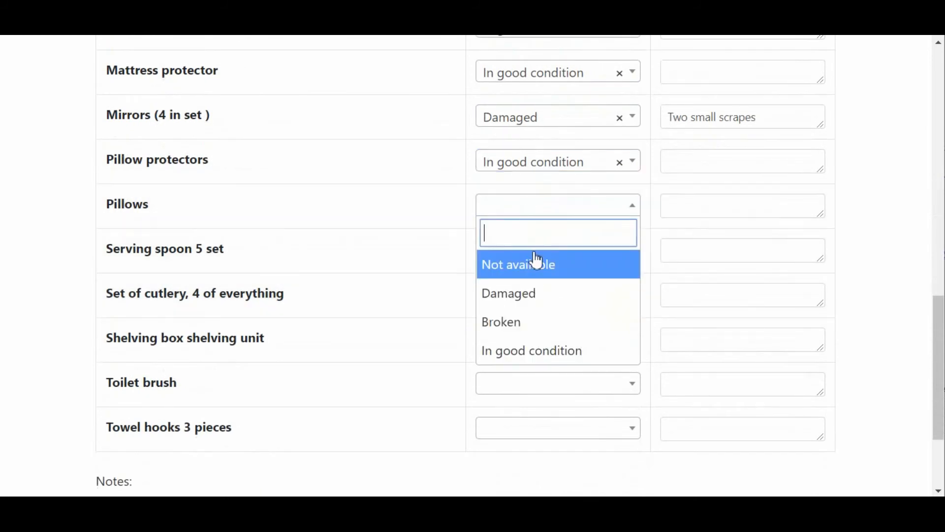
pyautogui.click(527, 353)
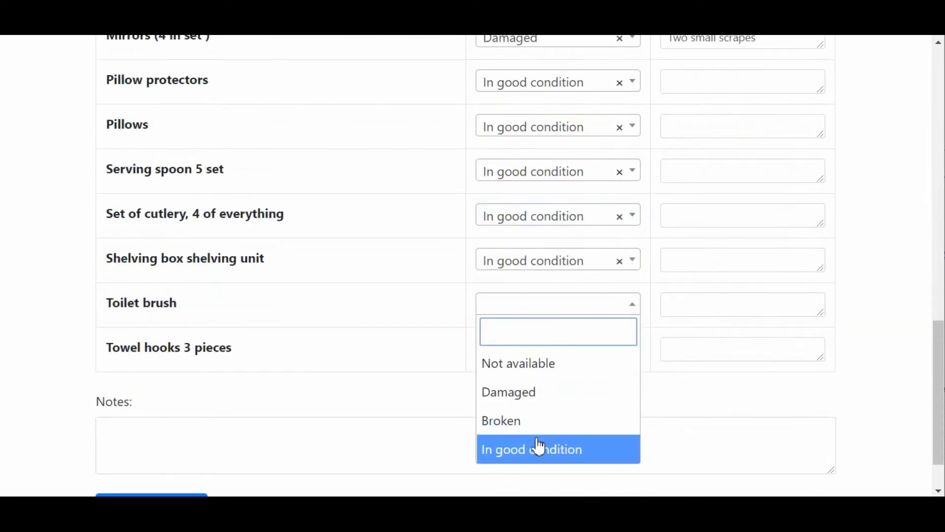
pyautogui.click(539, 447)
pyautogui.scroll(-2, 542, 418)
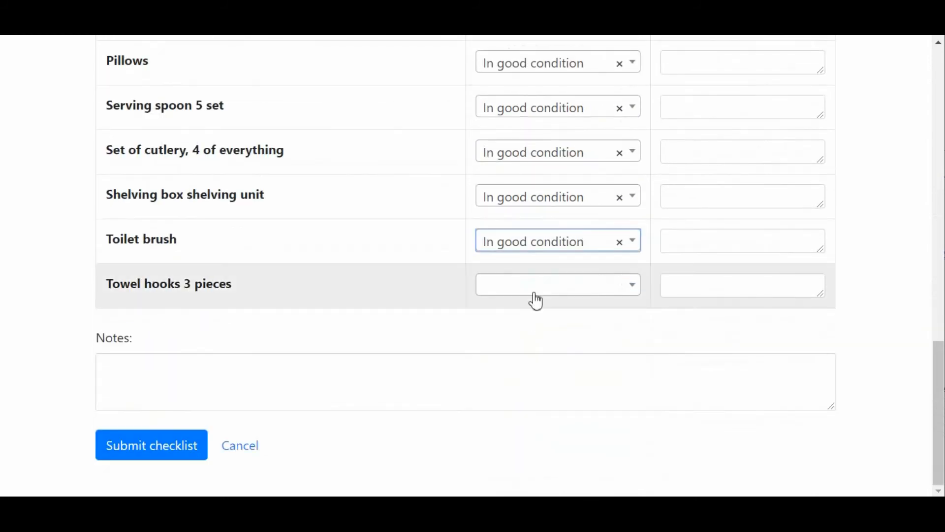
pyautogui.click(536, 288)
pyautogui.click(539, 430)
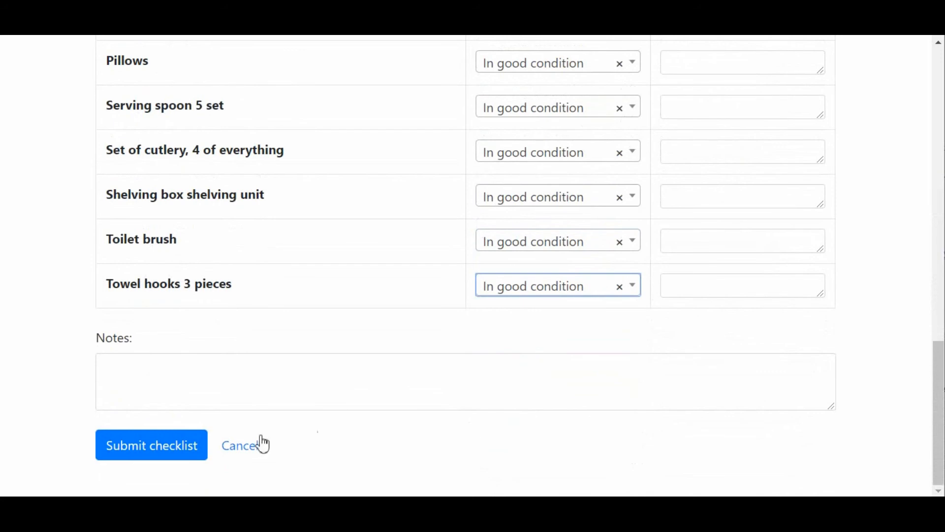
pyautogui.click(163, 448)
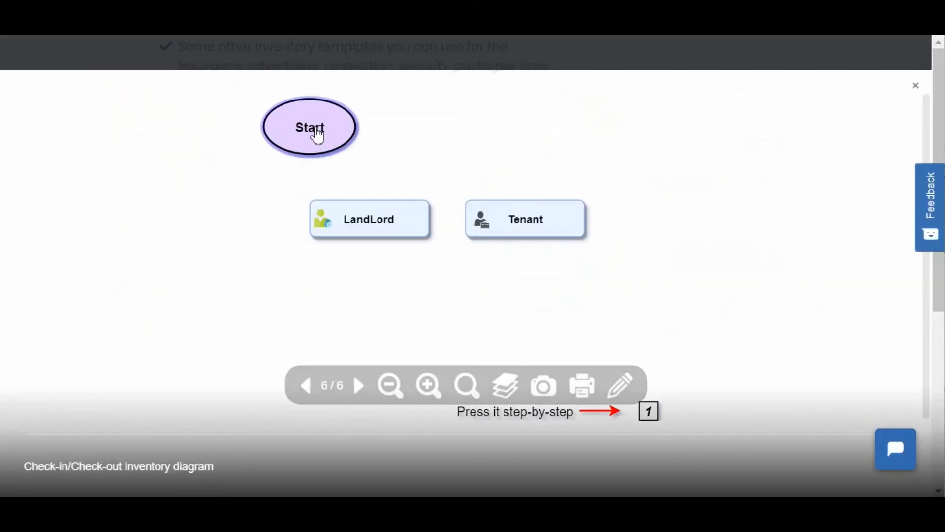
# Step through the Check-in/Check-out inventory diagram from Start through email notification, list refresh and signature to document generation and emailing.
pyautogui.click(317, 134)
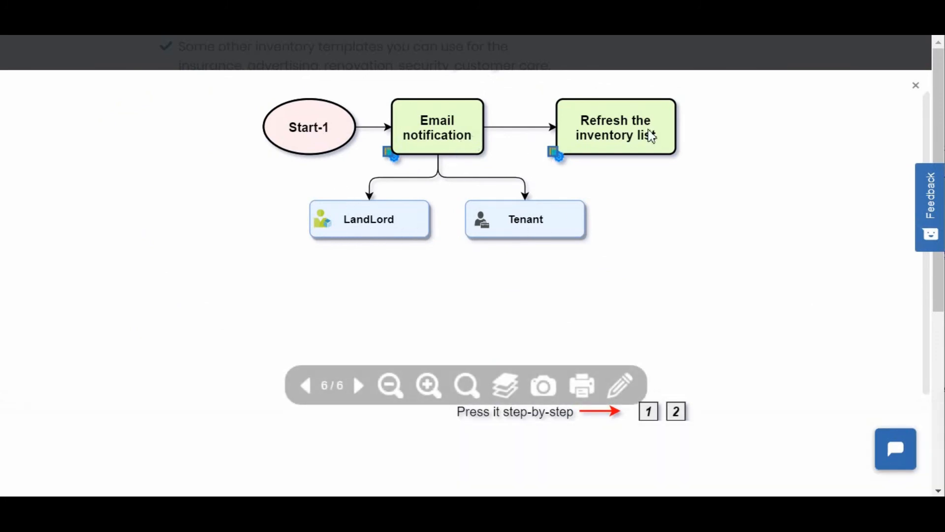
pyautogui.moveTo(654, 135)
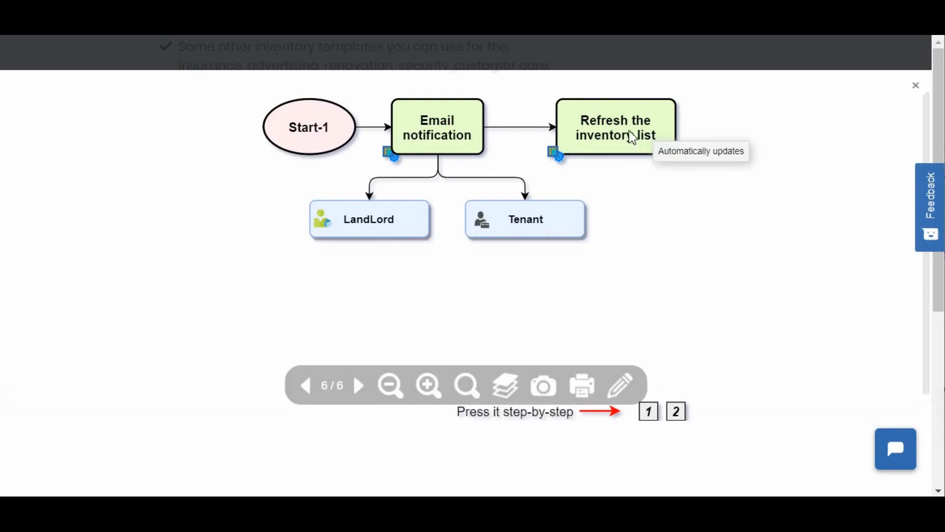
pyautogui.click(315, 142)
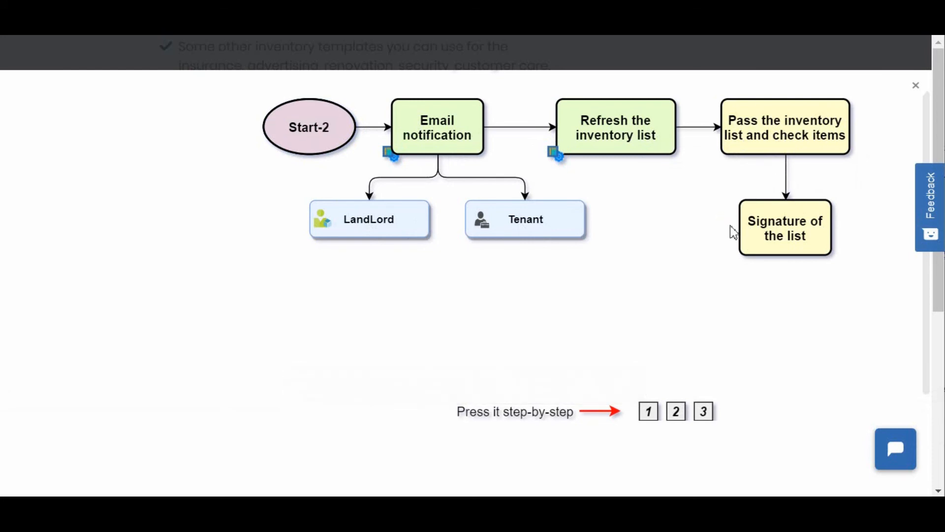
pyautogui.click(704, 414)
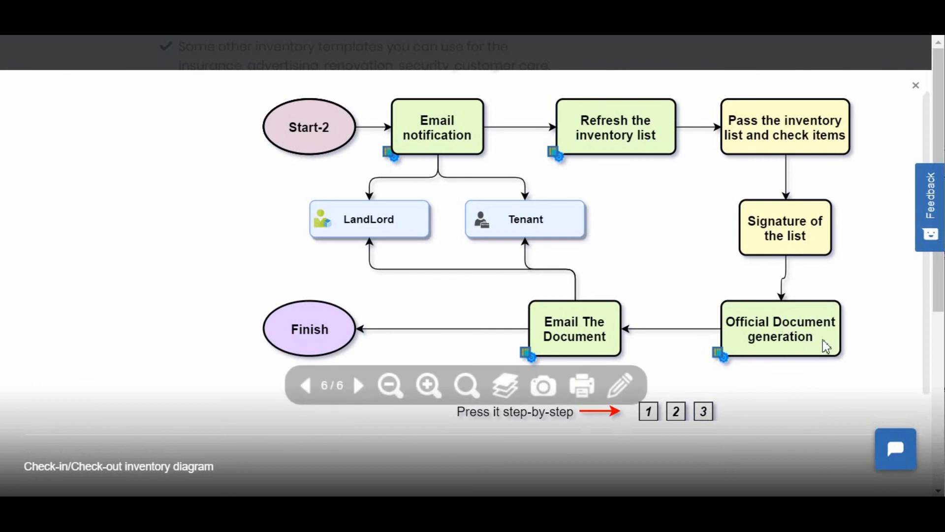
pyautogui.moveTo(828, 347)
pyautogui.moveTo(575, 334)
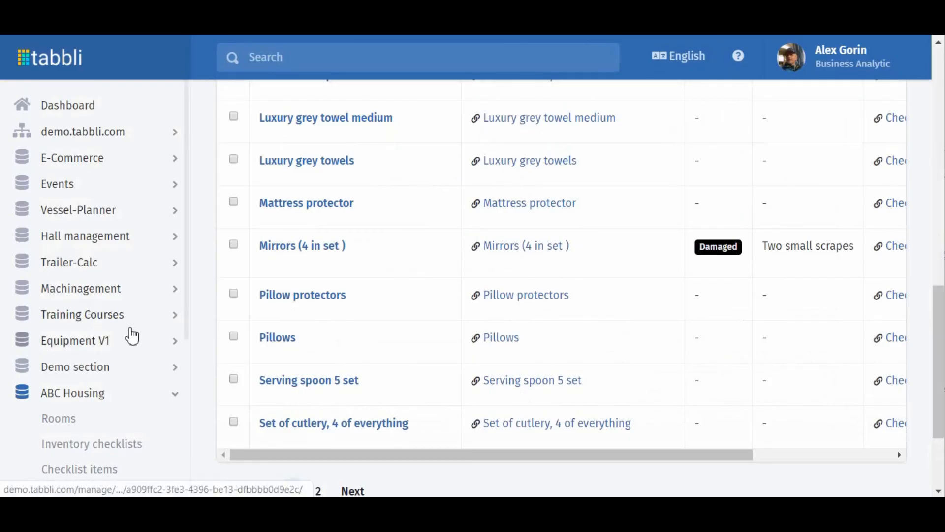
# Switch back to Tabbli and open the Inventory checklists collection of ABC Housing.
pyautogui.scroll(-4, 81, 373)
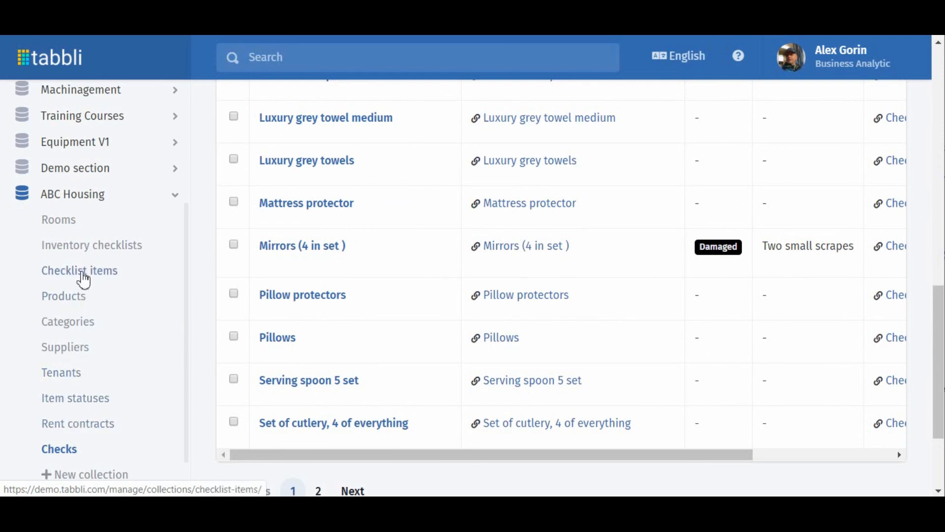
pyautogui.click(78, 254)
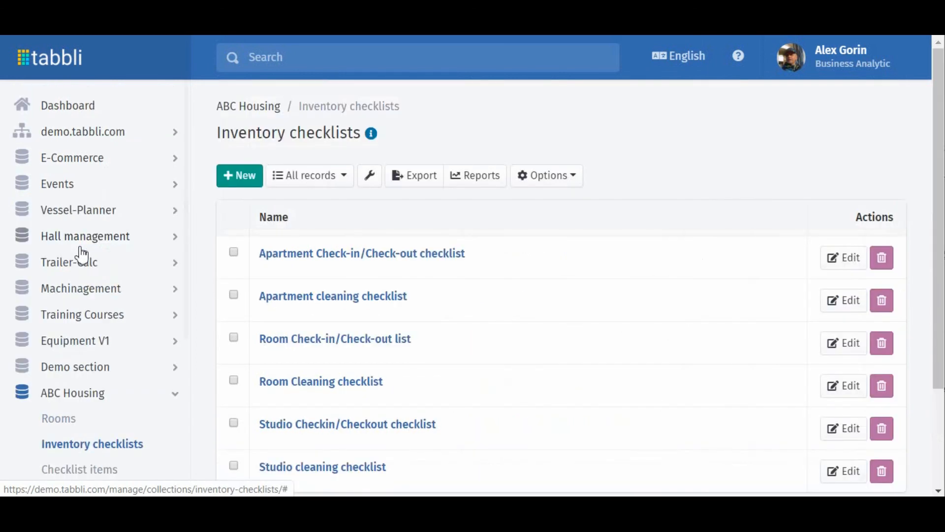